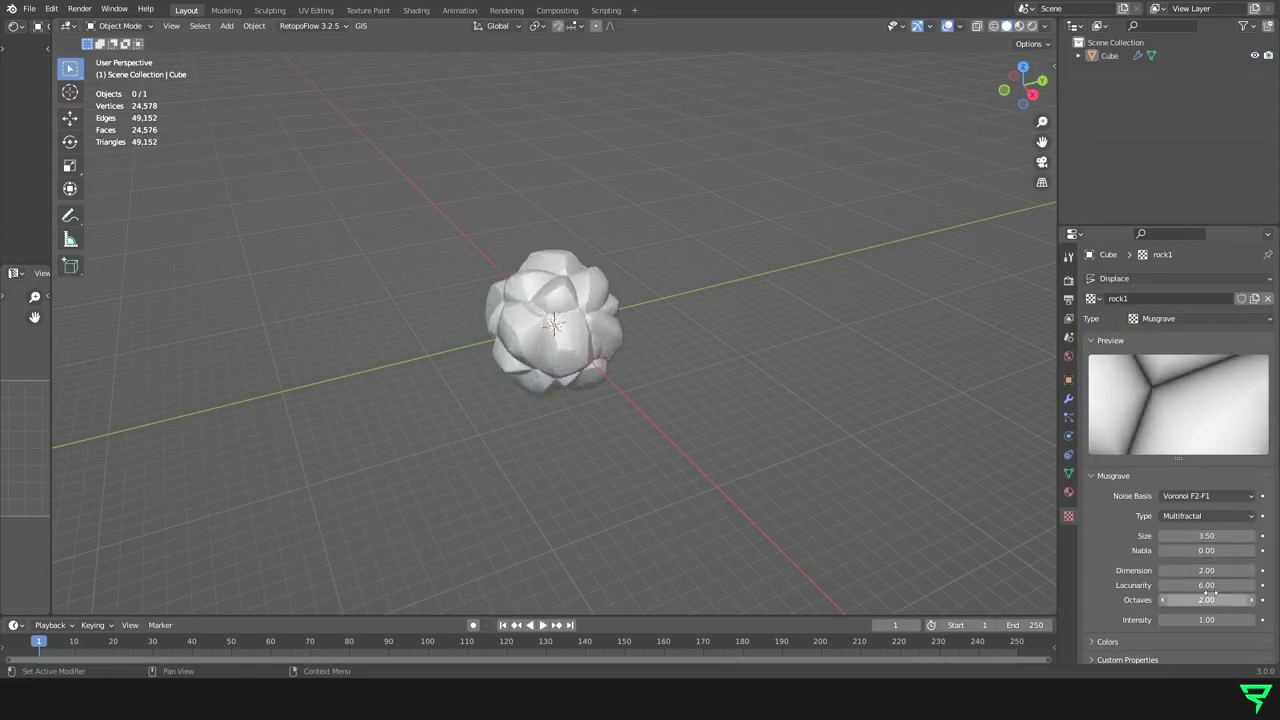
Step: Scroll the viewport to zoom on the rocky shell model
scroll(1120, 635, down, 2)
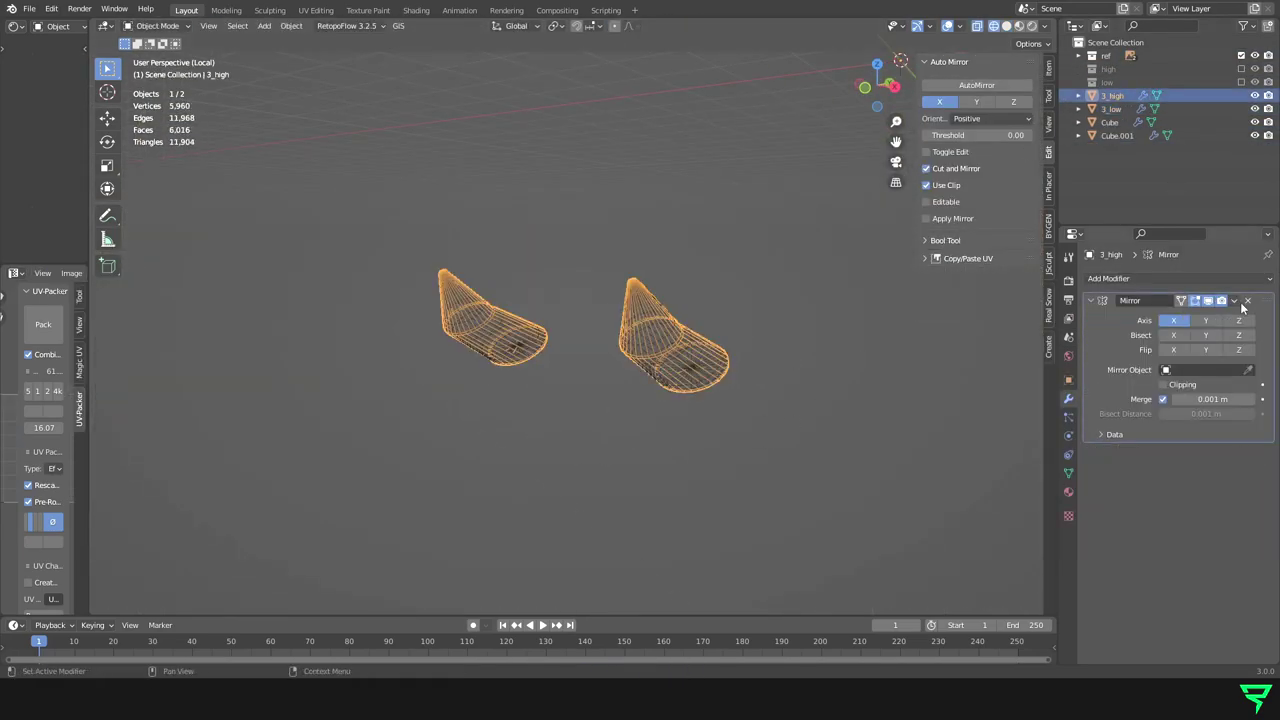
Step: Enter Edit Mode on the head mesh and orbit closer to it
key(Tab)
middle_drag(750, 400, 570, 461)
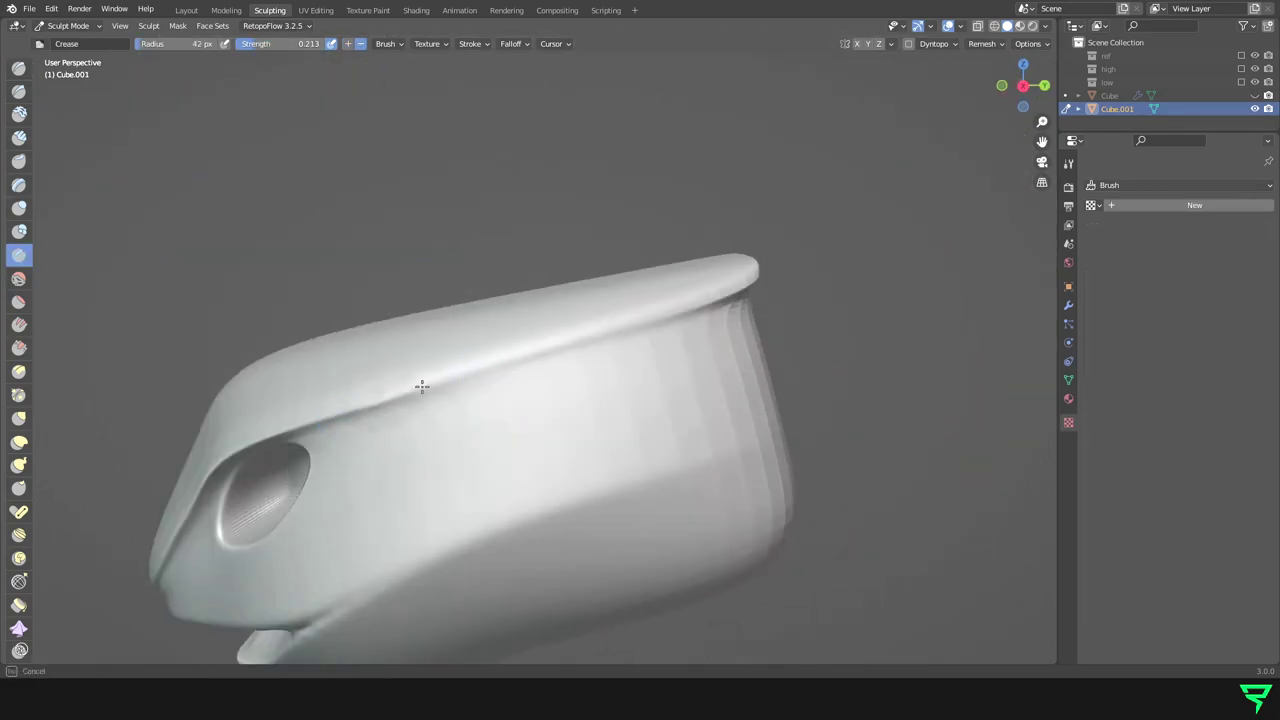
Step: Orbit to a side view of the whole head sculpt and launch RetopoFlow on it
middle_drag(677, 318, 654, 477)
scroll(654, 477, down, 3)
mouse_move(574, 400)
middle_down()
mouse_move(634, 443)
mouse_move(805, 197)
middle_up()
mouse_move(676, 187)
middle_down()
mouse_move(626, 354)
mouse_move(580, 281)
middle_up()
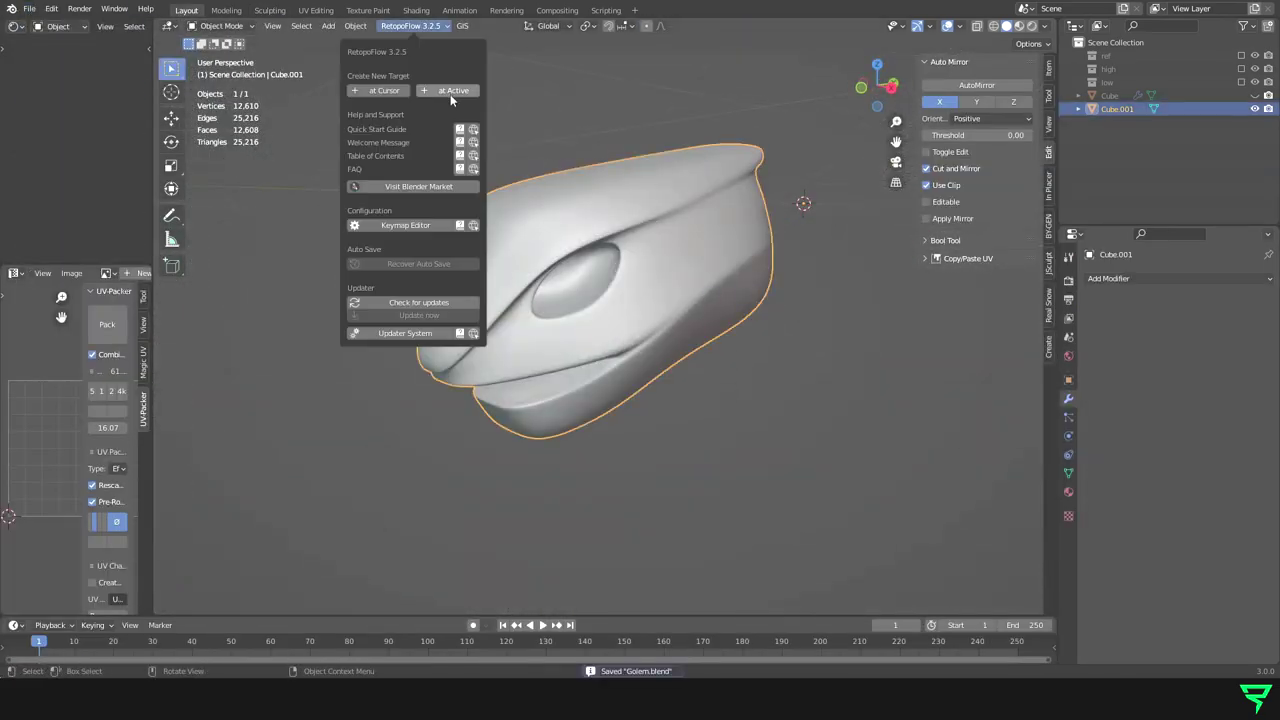
click(450, 92)
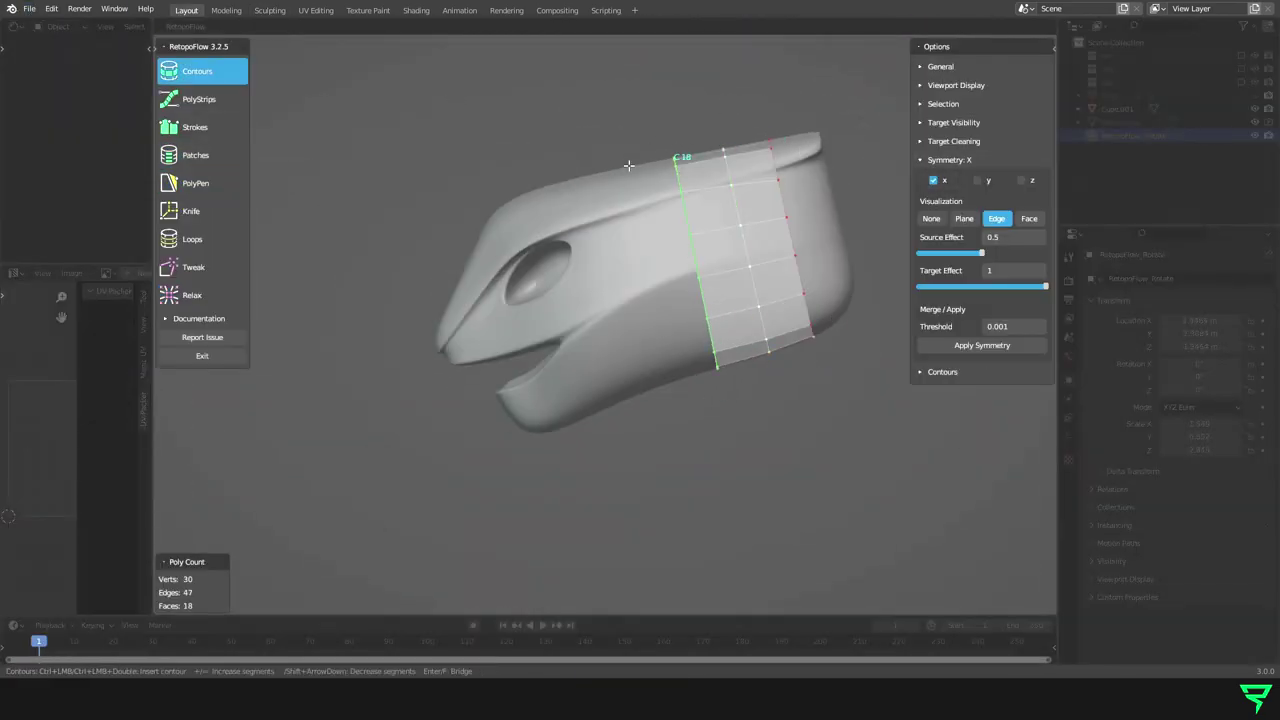
Step: Orbit the head to a front three-quarter view
middle_drag(651, 246, 640, 261)
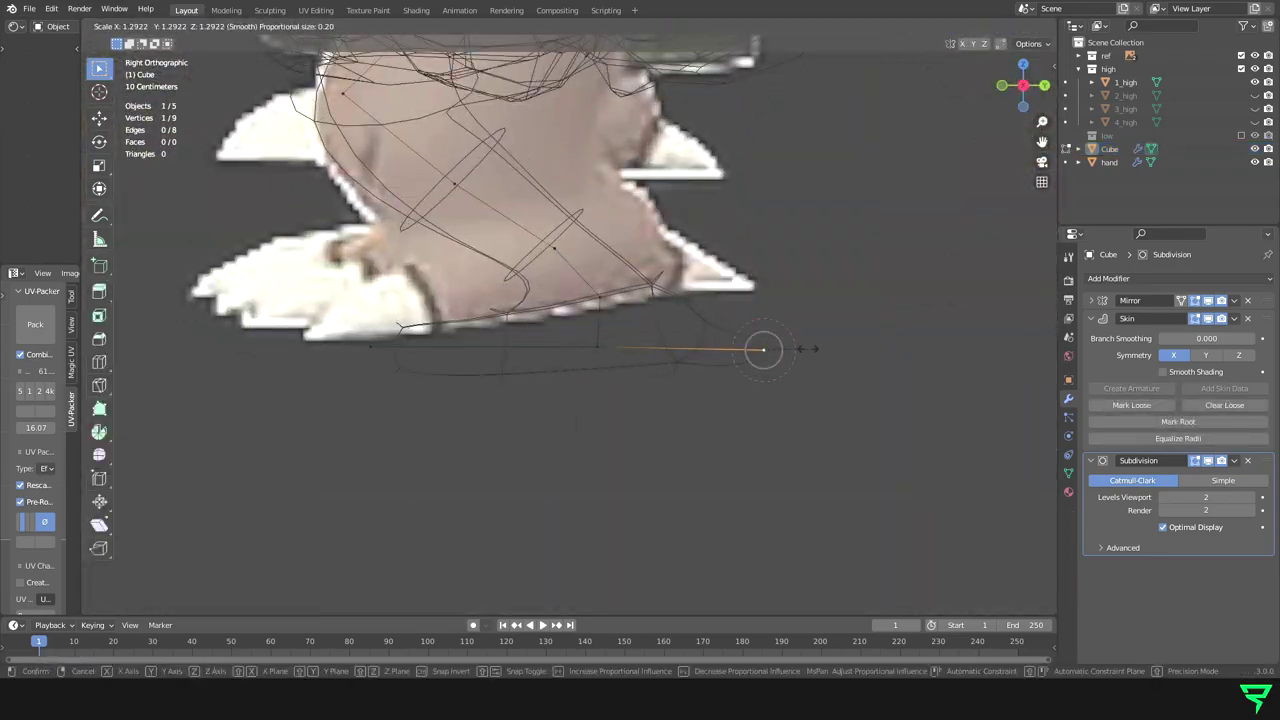
Step: Bring up the viewport shading choices with Z
key(z)
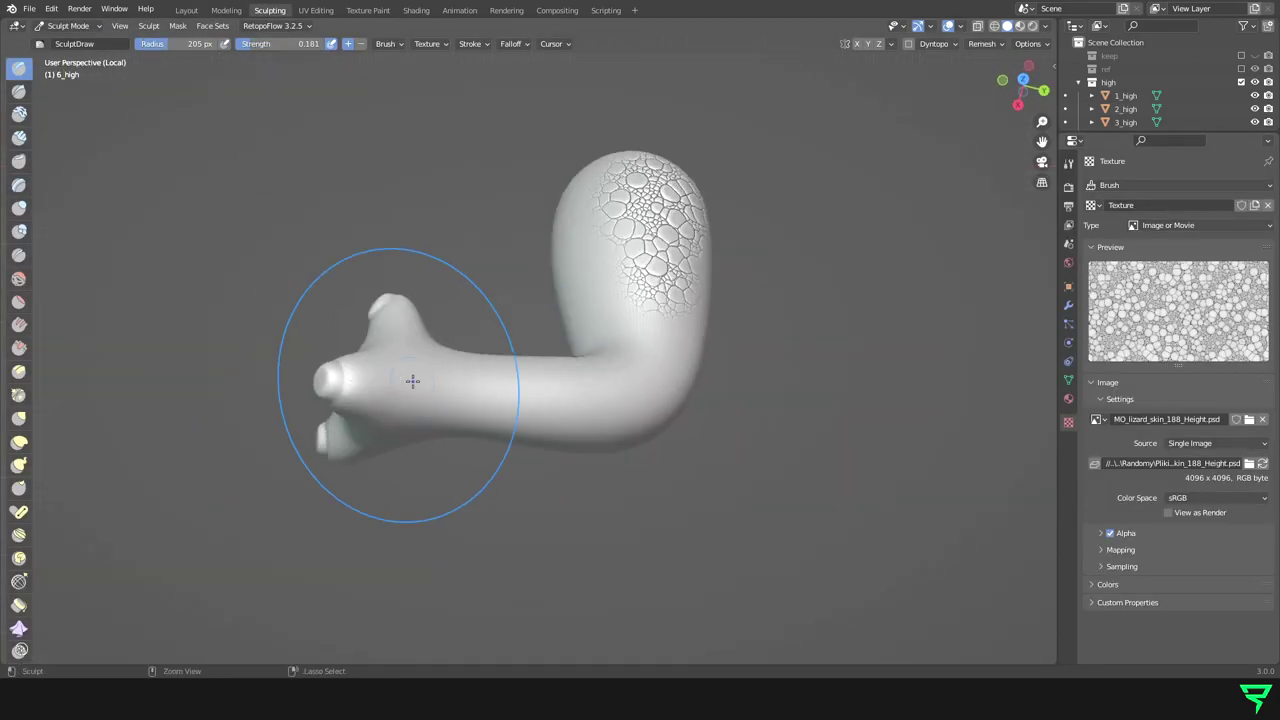
Step: Orbit out until the whole sculpted leg is in view
mouse_move(817, 549)
middle_down()
mouse_move(663, 371)
mouse_move(780, 195)
middle_up()
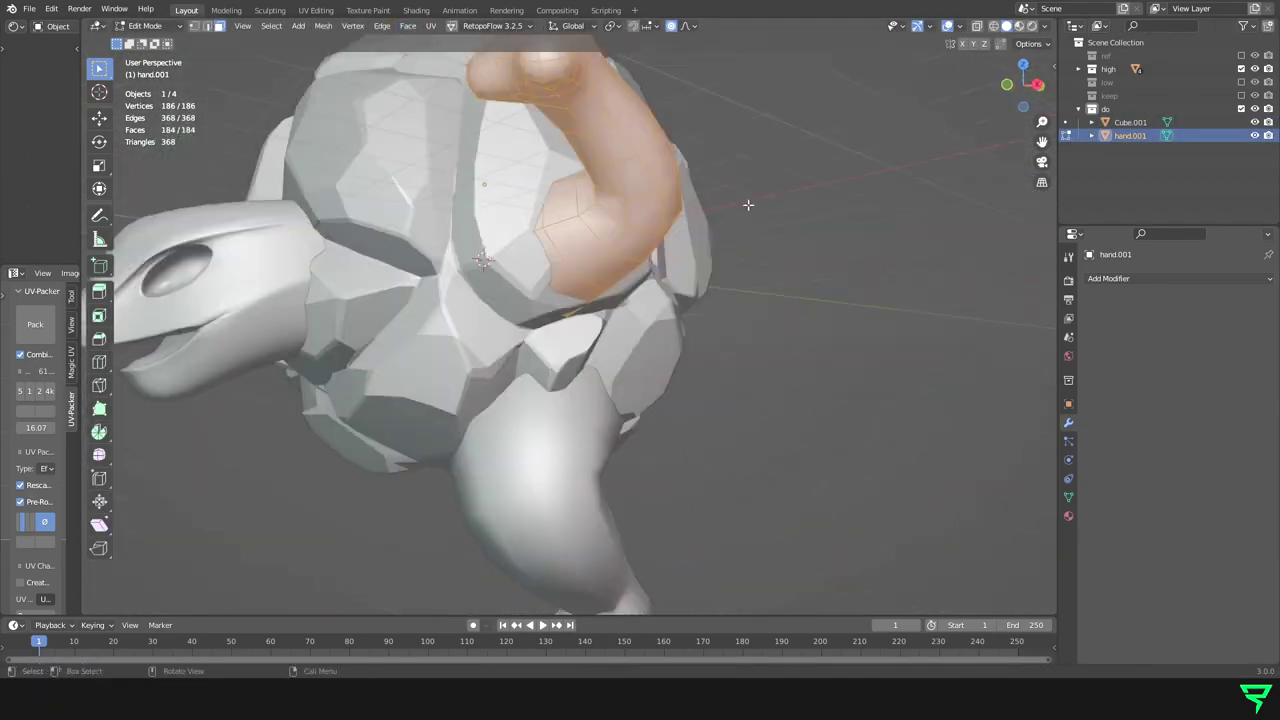
Step: Rename the newly added collection
double_click(1110, 149)
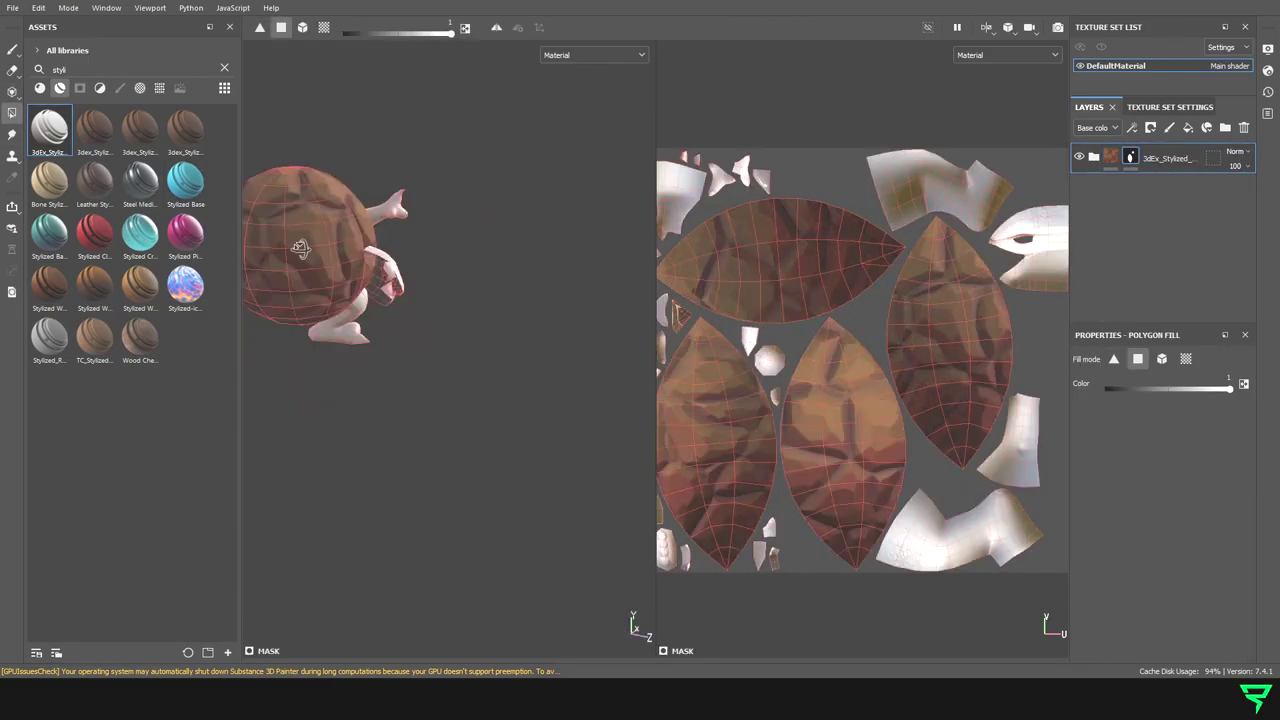
Step: Open the fill settings of the Base_Color layer
click(1116, 292)
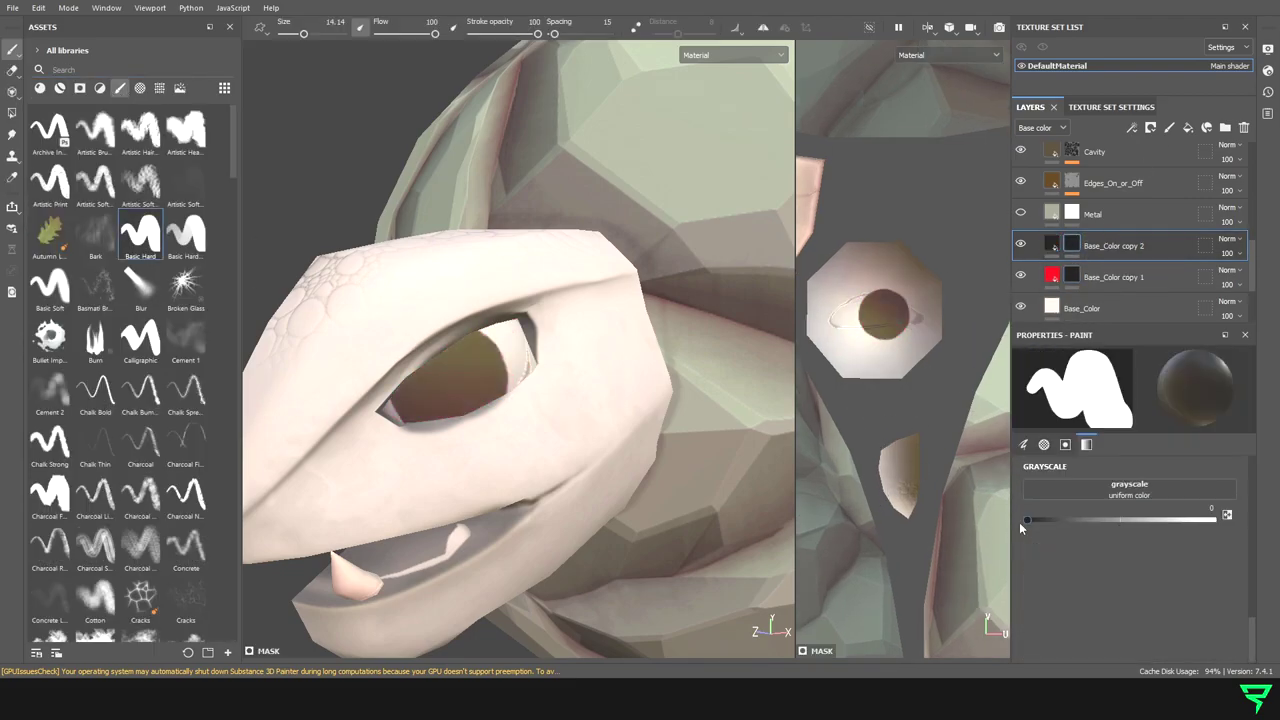
Step: Zoom onto the eye and paint a dark curved slit pupil
scroll(883, 313, up, 4)
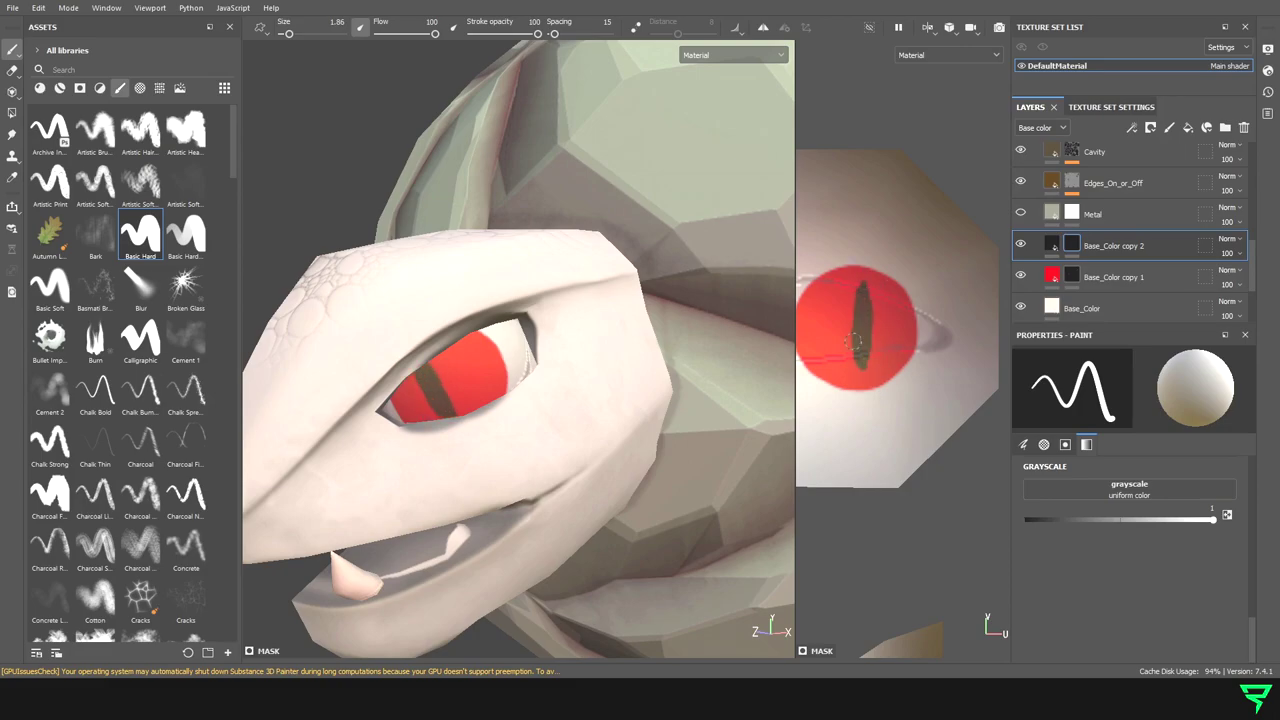
drag(853, 340, 875, 328)
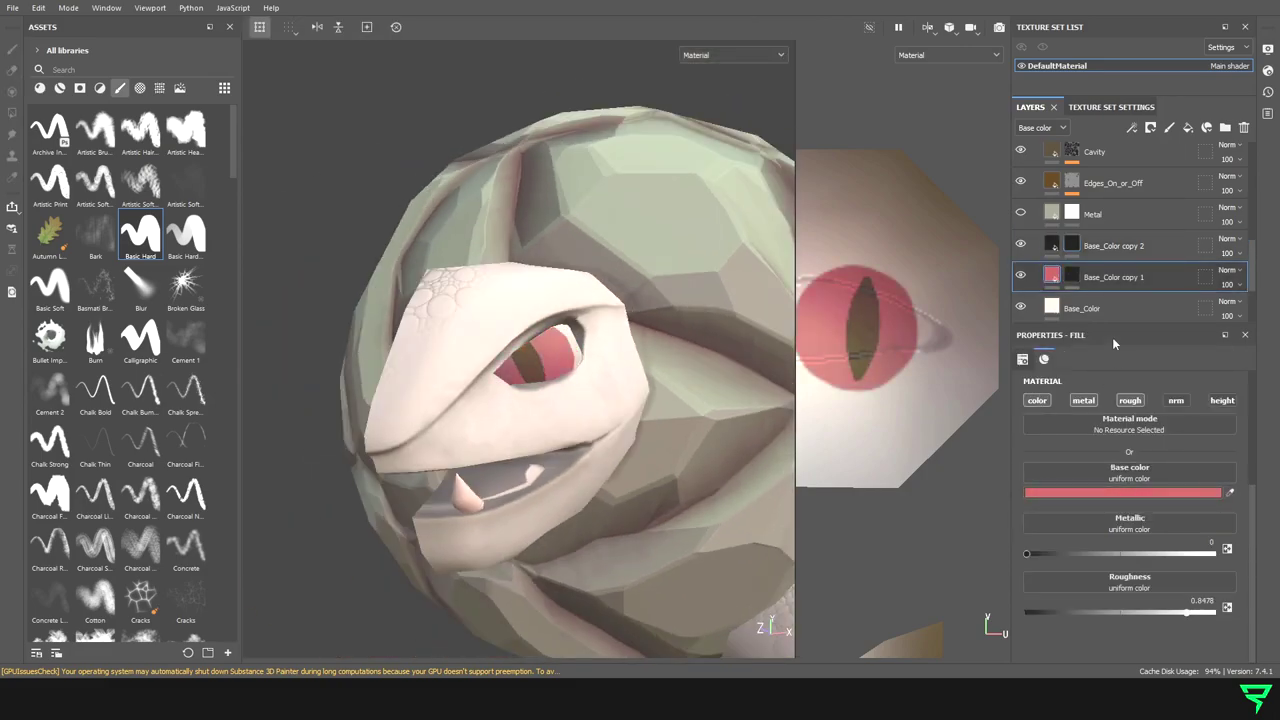